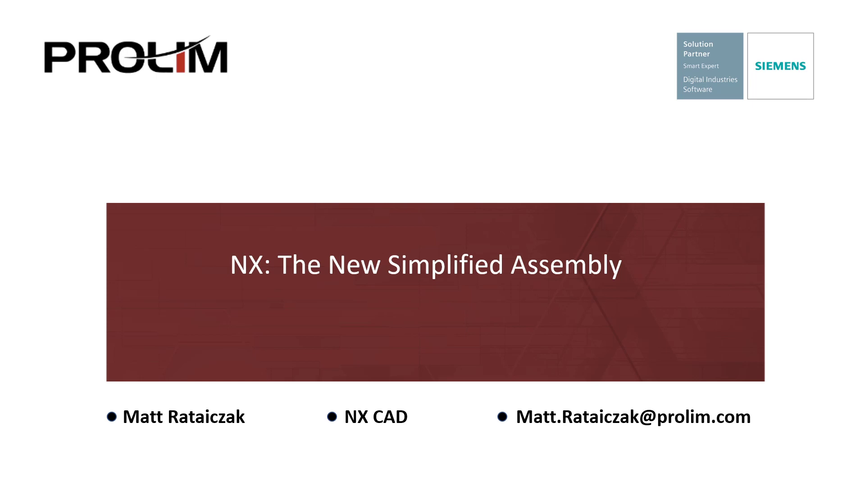
Advance the slideshow past the Agenda to the Simplified Assembly command slide
{"action": "key", "text": "Right"}
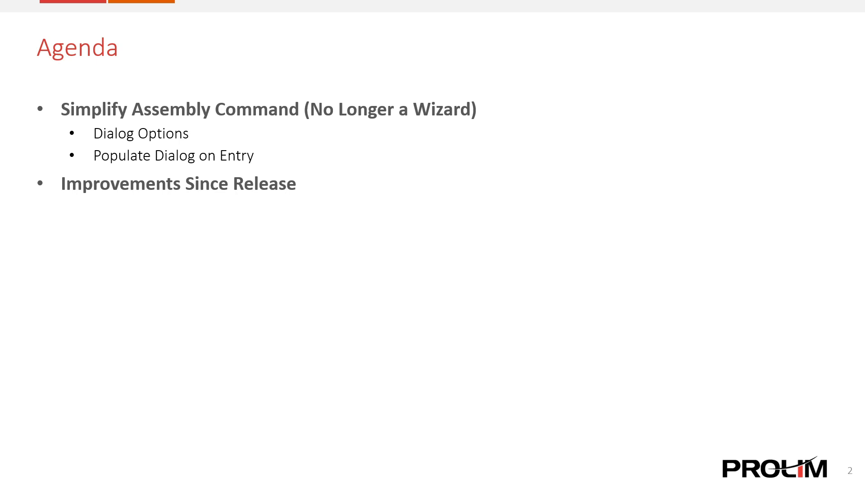
{"action": "key", "text": "Right"}
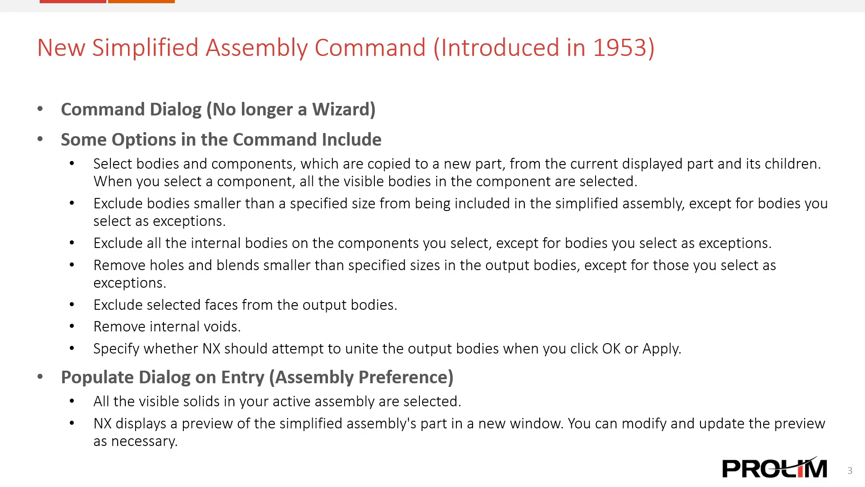
Switch from the slideshow to the NX Modeling window showing drill_assy.prt
{"action": "key", "text": "alt+Tab"}
{"action": "left_click", "coordinate": [682, 158]}
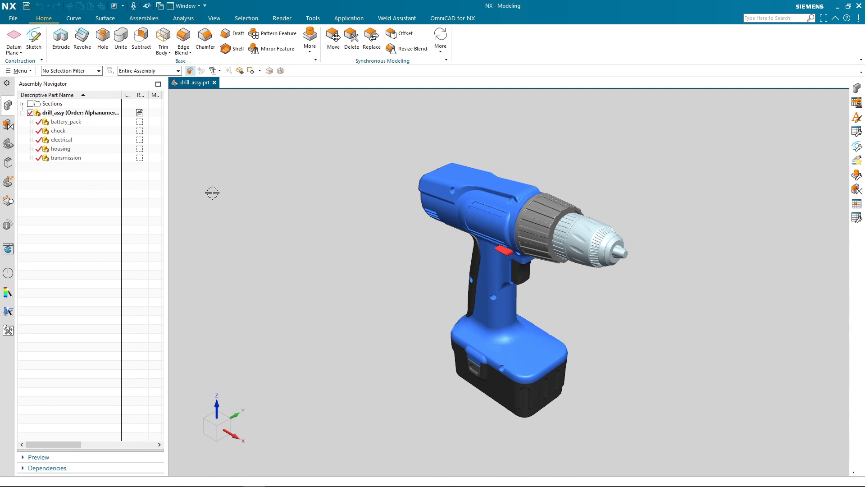
Launch Simplify Assembly from Menu > Assemblies > Advanced
{"action": "left_click", "coordinate": [22, 71]}
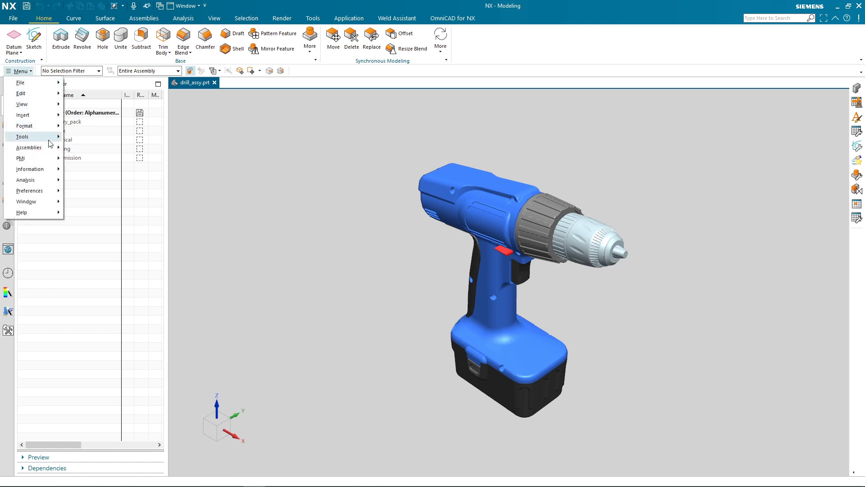
{"action": "mouse_move", "coordinate": [50, 147]}
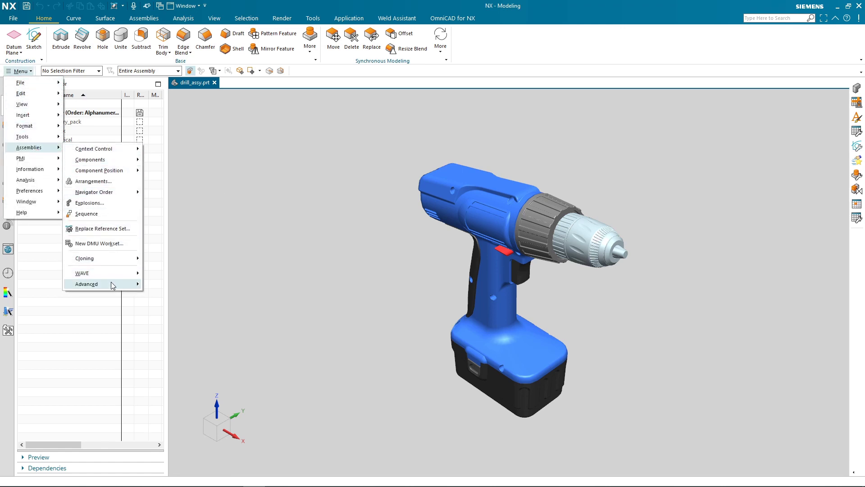
{"action": "mouse_move", "coordinate": [114, 284]}
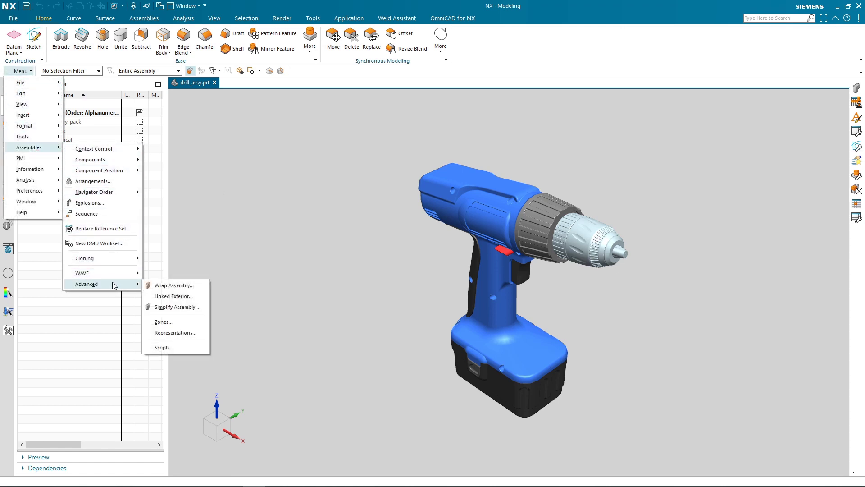
{"action": "left_click", "coordinate": [199, 307]}
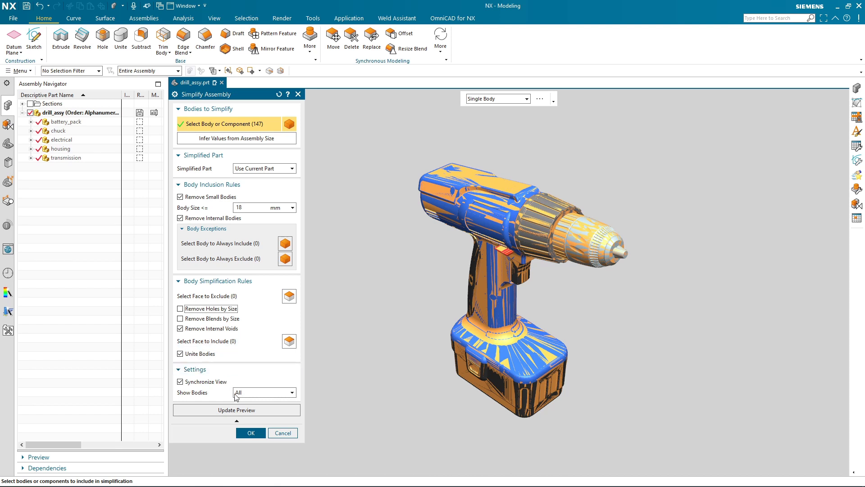
Open the Simplified Part choice to pick where the simplified result goes
{"action": "left_click", "coordinate": [247, 170]}
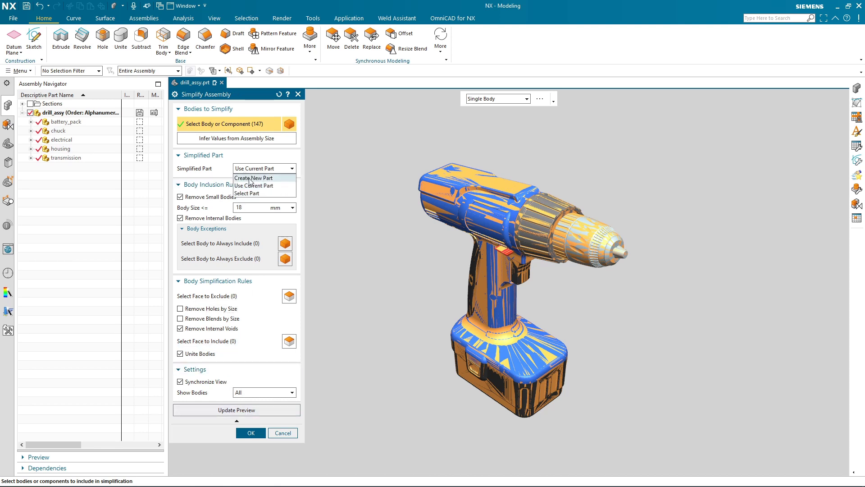
Output to a new part and preview the result as Simplify1.prt
{"action": "left_click", "coordinate": [250, 179]}
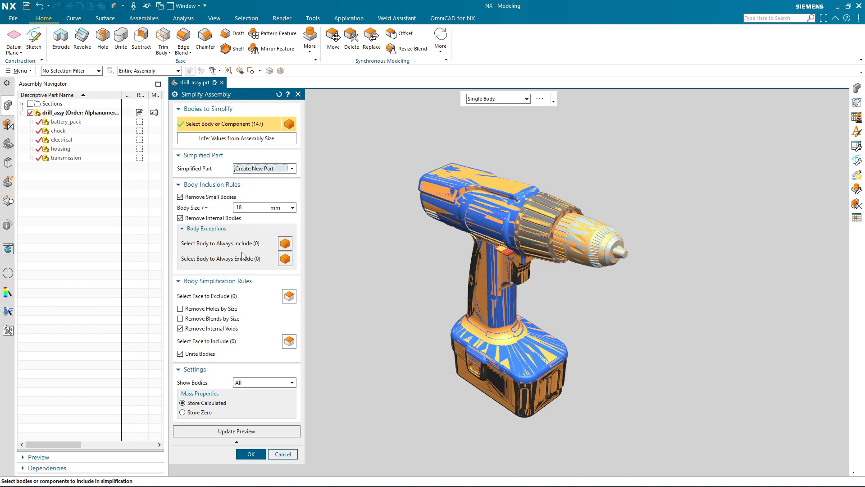
{"action": "left_click", "coordinate": [237, 429]}
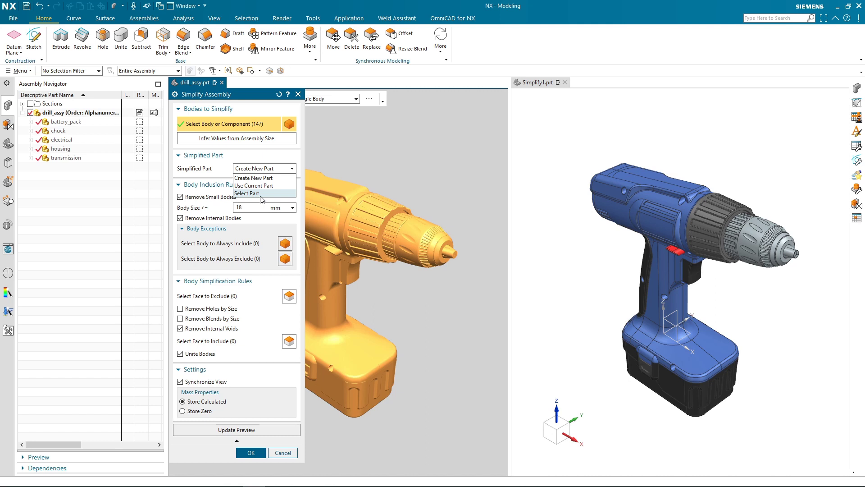
{"action": "left_click", "coordinate": [253, 178]}
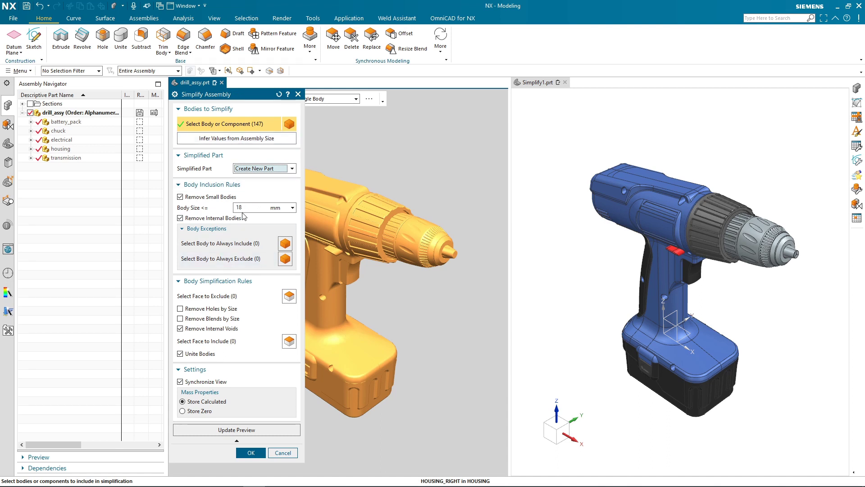
{"action": "left_click", "coordinate": [229, 207]}
{"action": "double_click", "coordinate": [228, 207]}
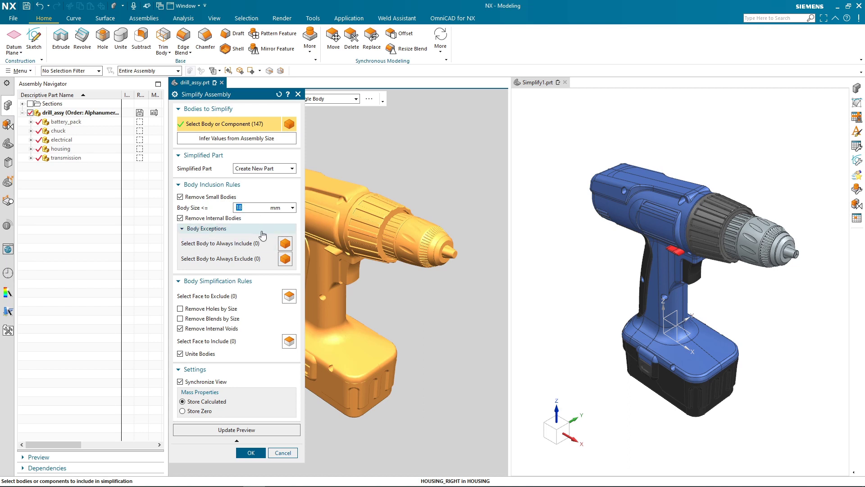
{"action": "type", "text": "4"}
{"action": "left_click", "coordinate": [238, 138]}
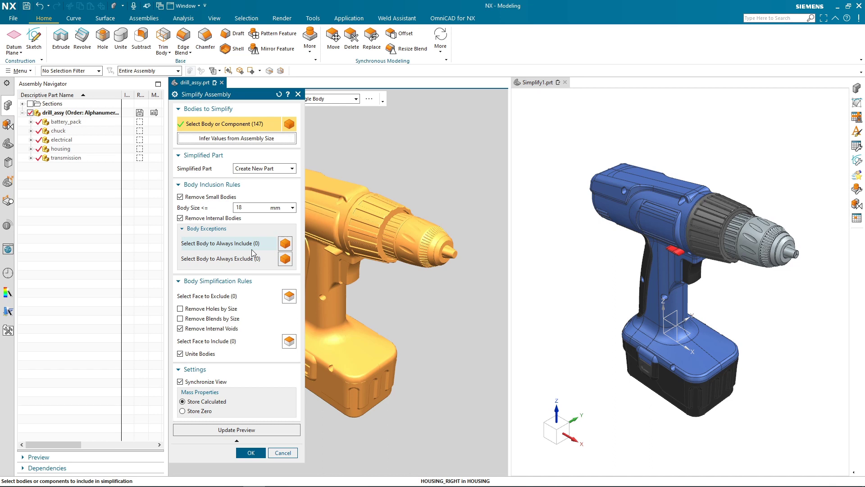
{"action": "middle_click_drag", "start_coordinate": [400, 276], "coordinate": [449, 266]}
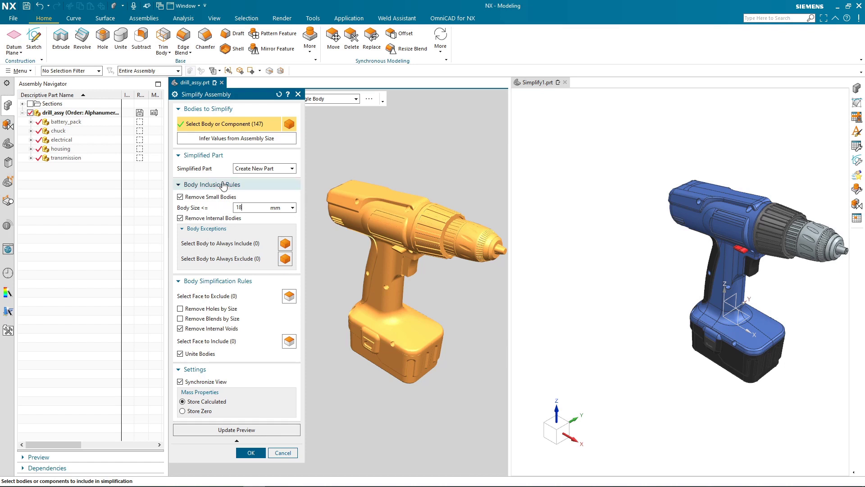
Activate Select Body to Always Include under Body Exceptions
{"action": "left_click", "coordinate": [238, 244]}
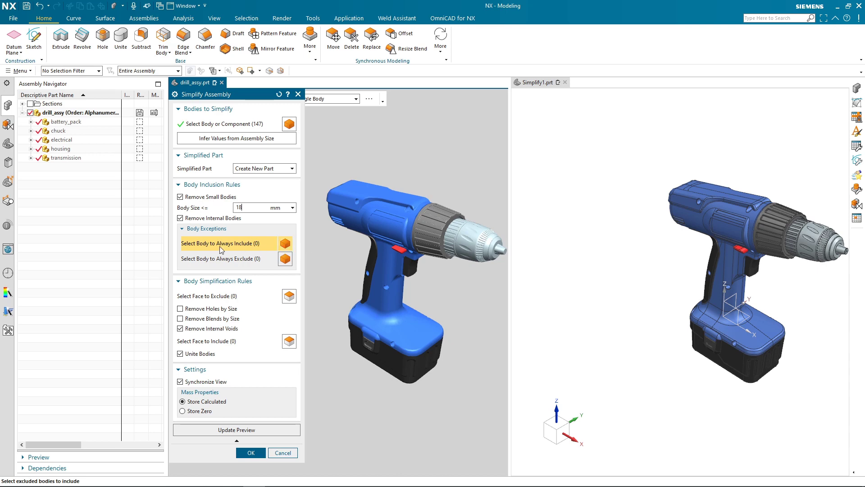
Always exclude the small switch body above the grip and refresh the preview
{"action": "scroll", "coordinate": [397, 269], "scroll_direction": "up", "scroll_amount": 5}
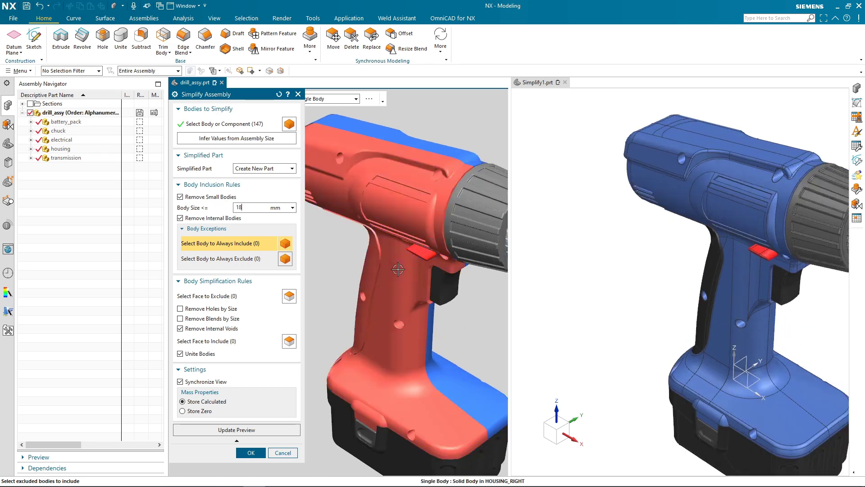
{"action": "left_click", "coordinate": [215, 262]}
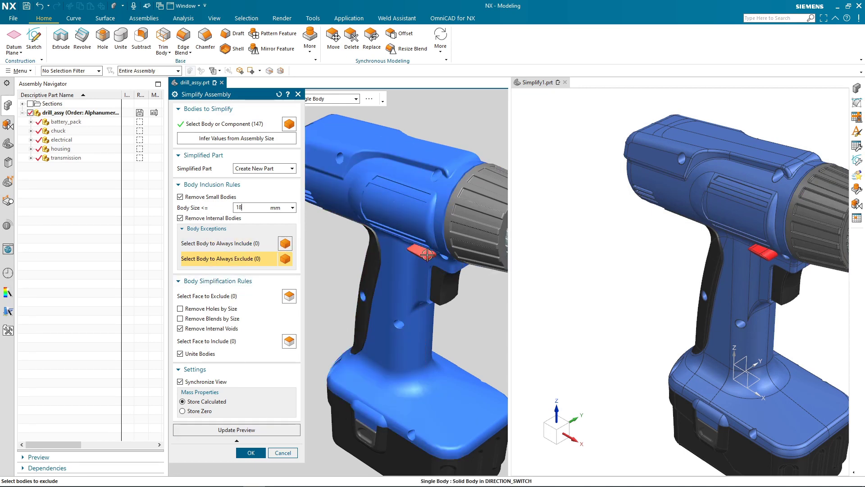
{"action": "left_click", "coordinate": [423, 253]}
{"action": "left_click", "coordinate": [238, 431]}
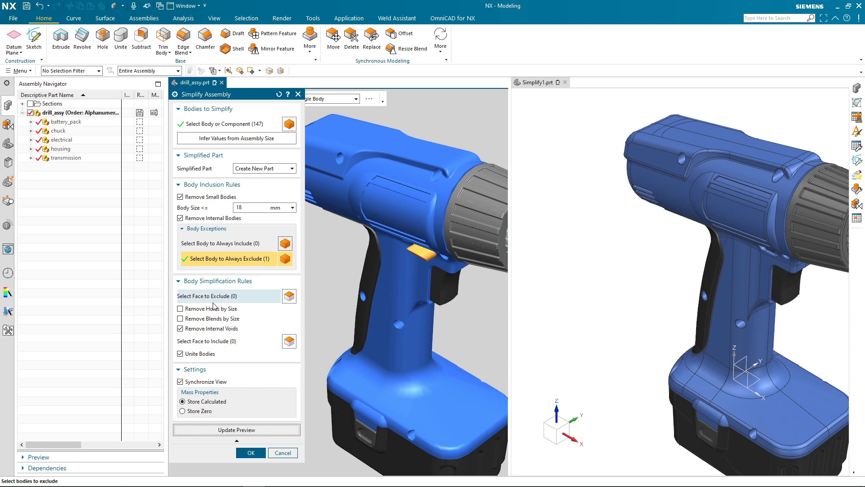
{"action": "scroll", "coordinate": [353, 282], "scroll_direction": "down", "scroll_amount": 3}
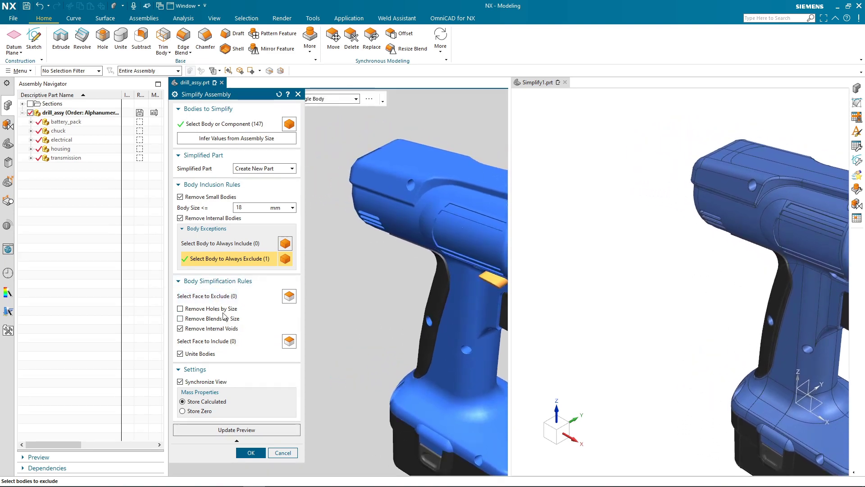
{"action": "left_click", "coordinate": [219, 298]}
Exclude four housing vent faces, update the preview, and enable Remove Holes by Size
{"action": "scroll", "coordinate": [360, 216], "scroll_direction": "down", "scroll_amount": 5}
{"action": "middle_click_drag", "start_coordinate": [386, 215], "coordinate": [396, 199]}
{"action": "left_click", "coordinate": [373, 192]}
{"action": "left_click", "coordinate": [372, 192]}
{"action": "middle_click_drag", "start_coordinate": [428, 180], "coordinate": [451, 182]}
{"action": "left_click", "coordinate": [423, 145]}
{"action": "left_click", "coordinate": [451, 182]}
{"action": "left_click", "coordinate": [280, 430]}
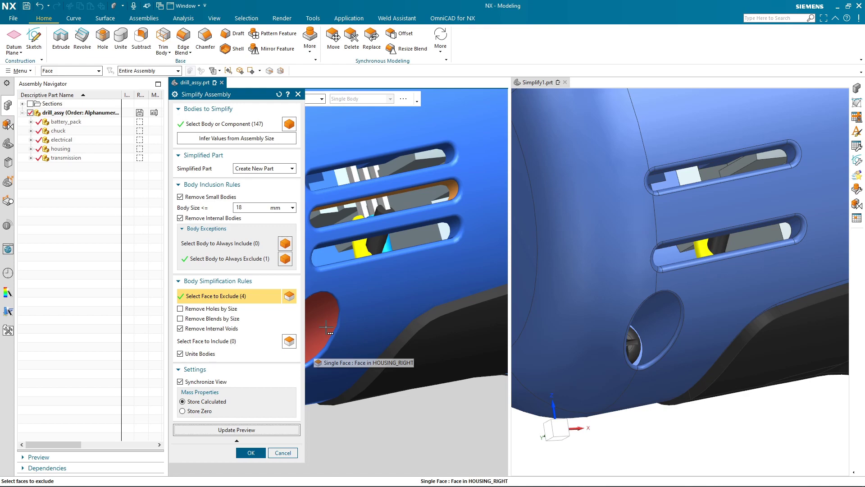
{"action": "middle_click_drag", "start_coordinate": [461, 271], "coordinate": [360, 245]}
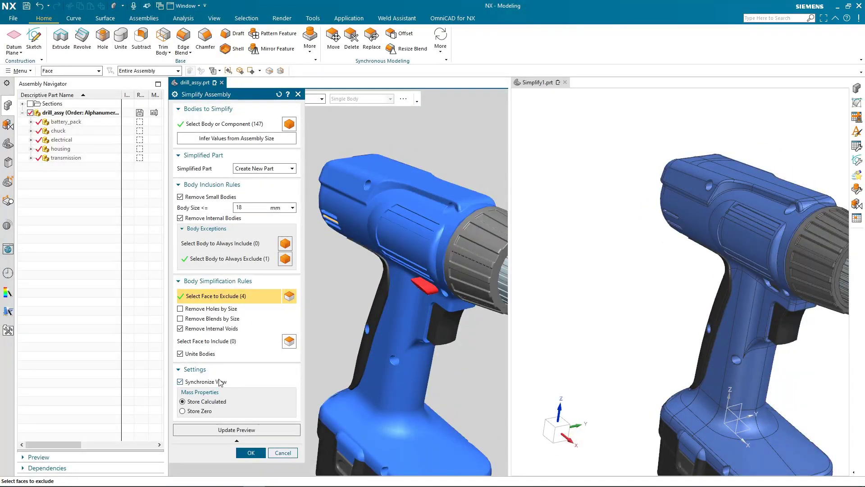
{"action": "left_click", "coordinate": [203, 310]}
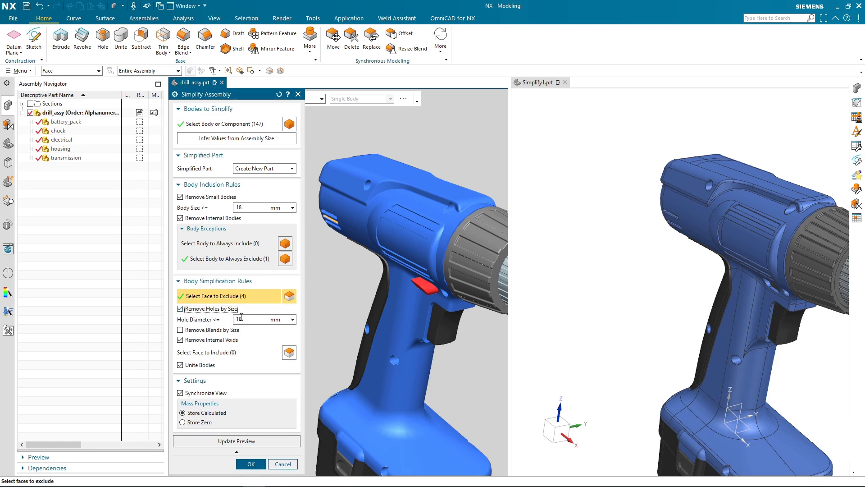
Preview hole removal with a 4 mm hole diameter limit
{"action": "left_click", "coordinate": [261, 318]}
{"action": "left_click", "coordinate": [246, 440]}
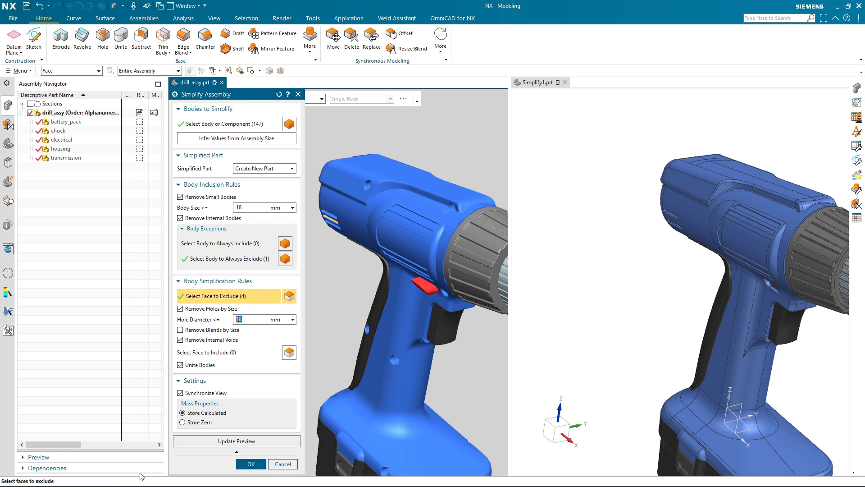
{"action": "type", "text": "4"}
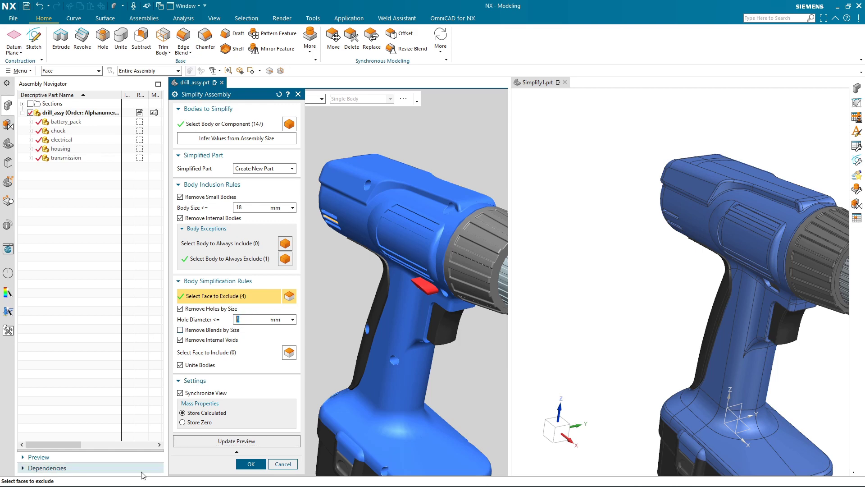
{"action": "left_click", "coordinate": [237, 440]}
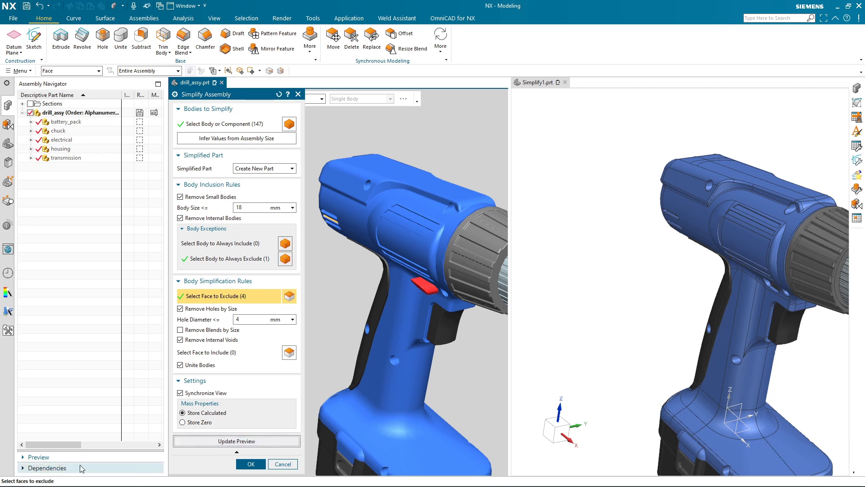
Set the hole diameter limit back to 18 mm and preview again
{"action": "double_click", "coordinate": [239, 319]}
{"action": "type", "text": "8"}
{"action": "key", "text": "Return"}
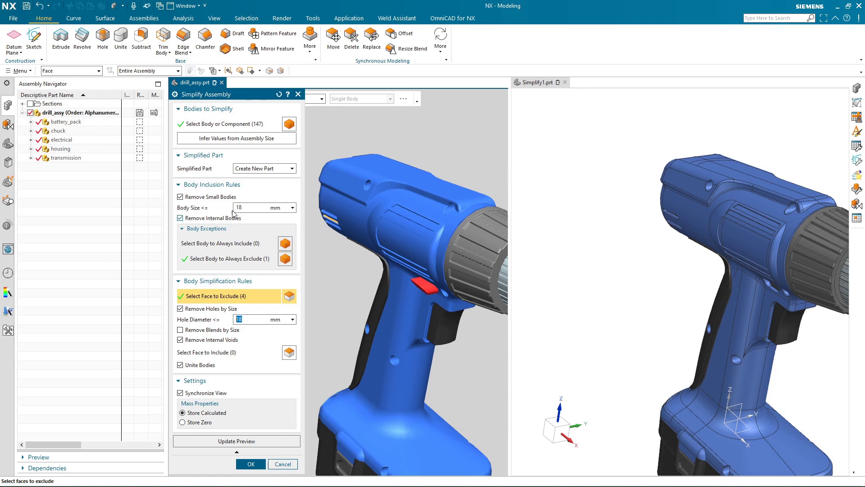
{"action": "left_click", "coordinate": [244, 437]}
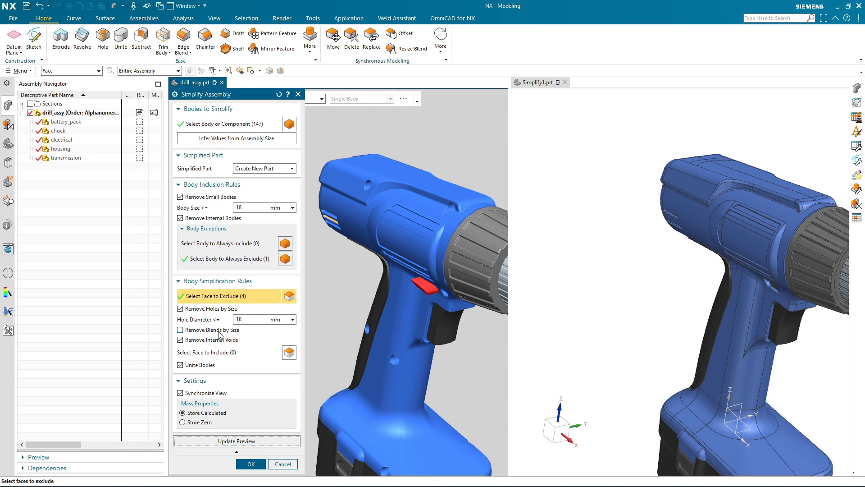
Compare the synchronized drill views, then apply the simplification to create Simplify1.prt
{"action": "left_click", "coordinate": [234, 350]}
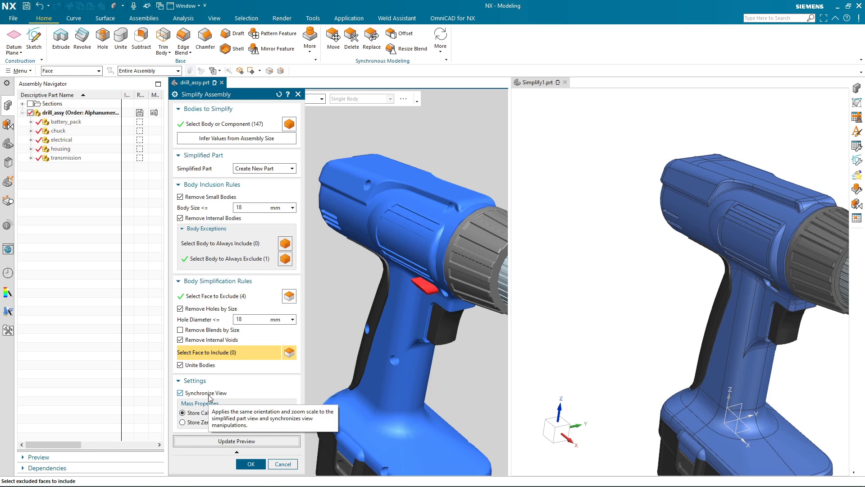
{"action": "mouse_move", "coordinate": [365, 285]}
{"action": "middle_mouse_down"}
{"action": "mouse_move", "coordinate": [348, 279]}
{"action": "mouse_move", "coordinate": [359, 272]}
{"action": "mouse_move", "coordinate": [359, 285]}
{"action": "middle_mouse_up"}
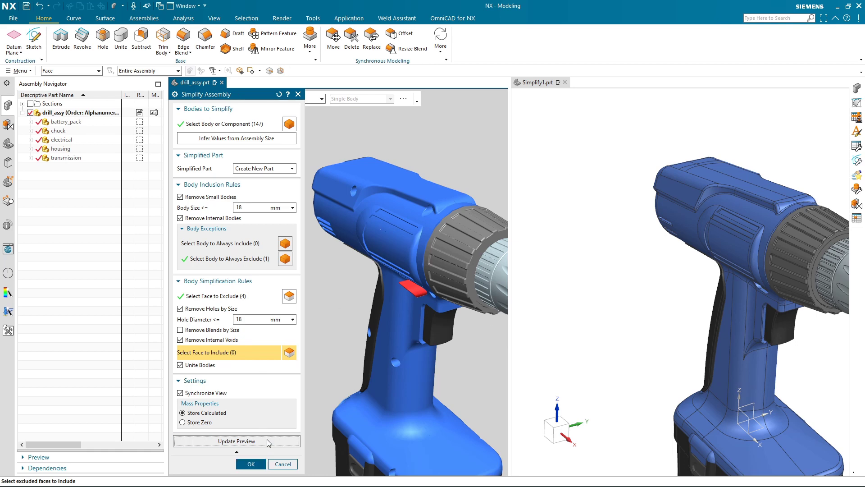
{"action": "left_click", "coordinate": [259, 467]}
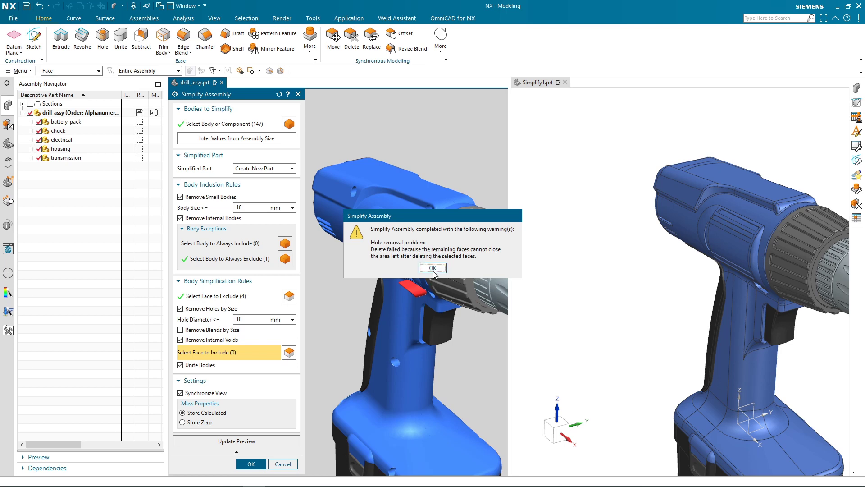
Dismiss the hole-removal warning so Simplify1.prt appears beside drill_assy.prt
{"action": "left_click", "coordinate": [432, 267]}
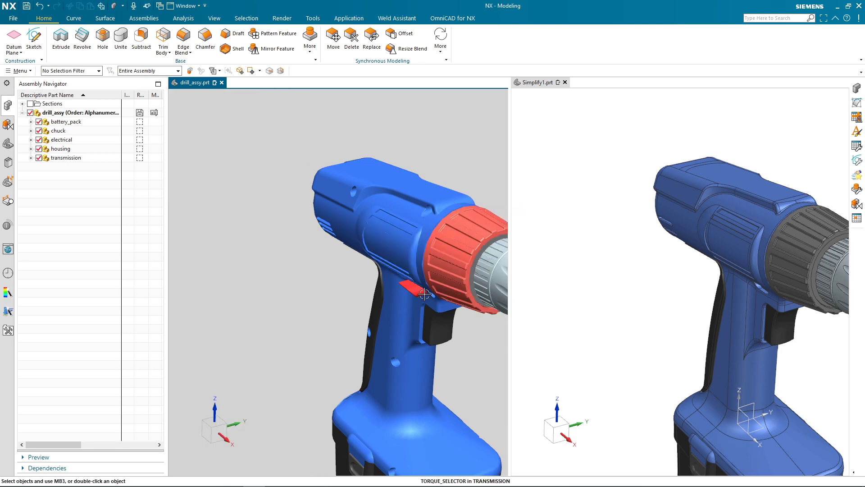
In Simplify1's Part Navigator, expand Feature Group and highlight its single Body (1)
{"action": "middle_click_drag", "start_coordinate": [410, 336], "coordinate": [301, 288], "text": "shift"}
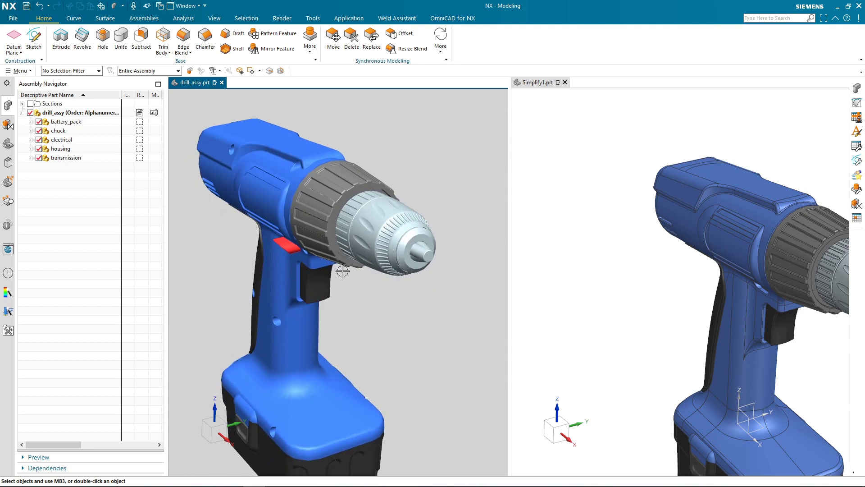
{"action": "middle_click_drag", "start_coordinate": [343, 270], "coordinate": [348, 259]}
{"action": "middle_click_drag", "start_coordinate": [657, 291], "coordinate": [599, 234]}
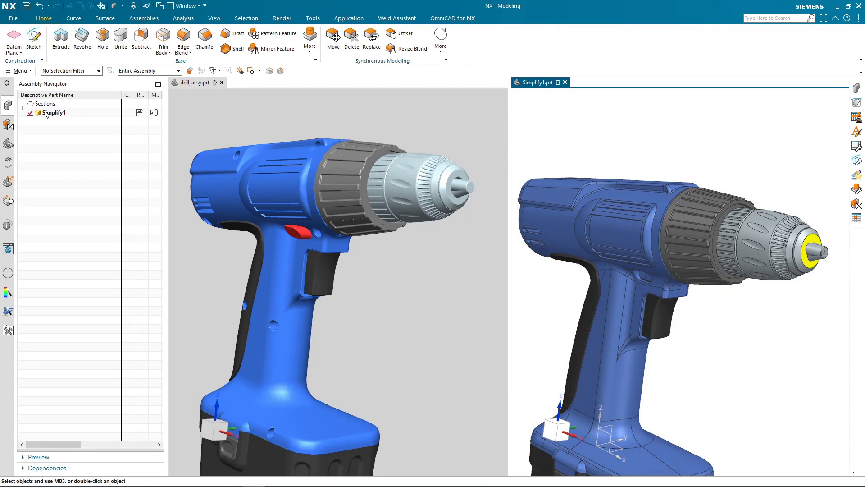
{"action": "left_click", "coordinate": [8, 144]}
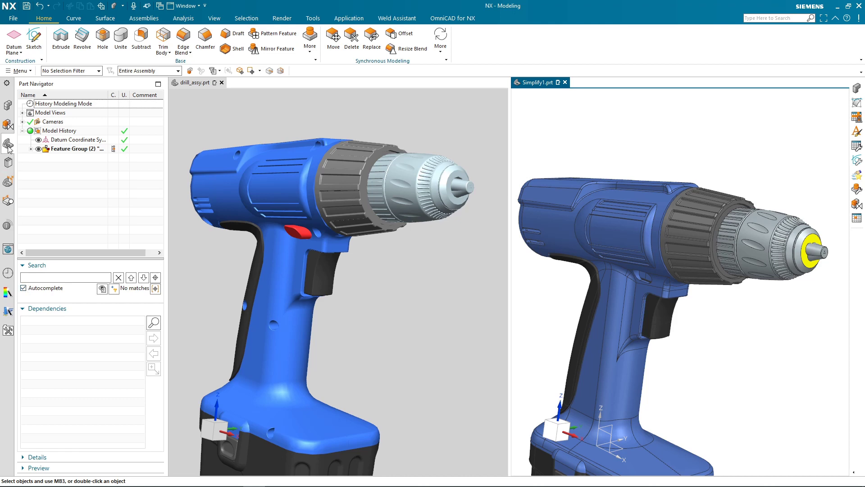
{"action": "left_click", "coordinate": [31, 149]}
{"action": "left_click", "coordinate": [68, 157]}
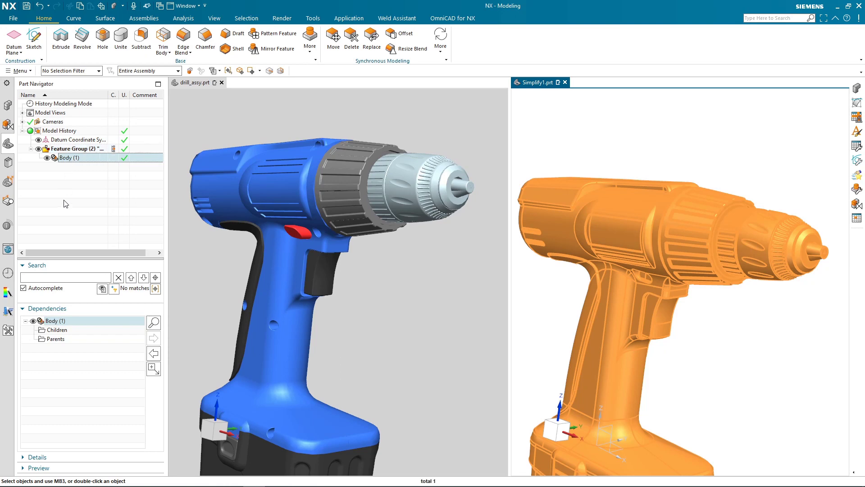
{"action": "left_click", "coordinate": [66, 204]}
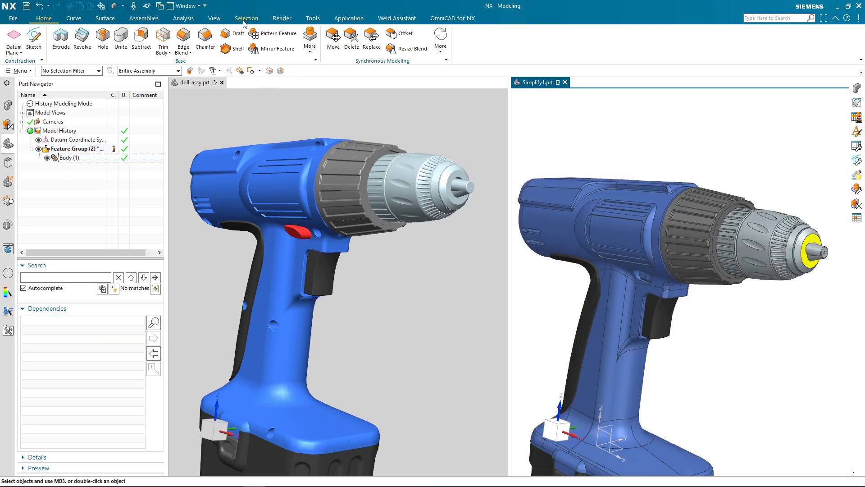
{"action": "left_click", "coordinate": [143, 18]}
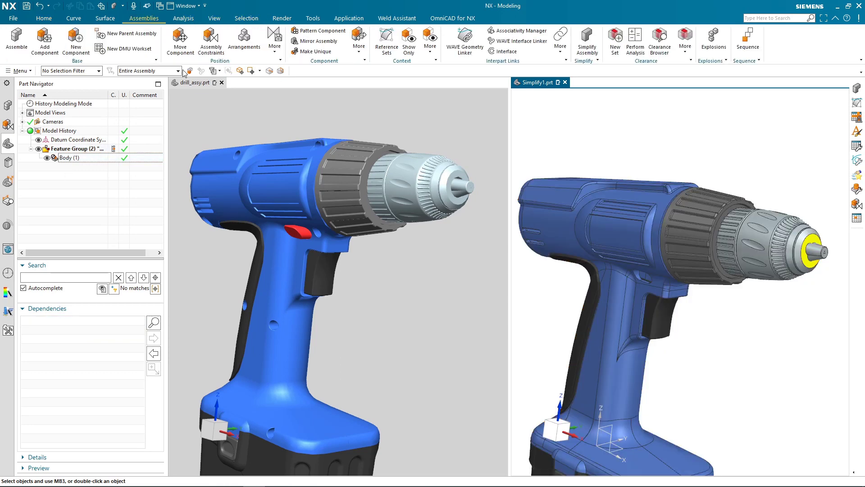
{"action": "left_click", "coordinate": [386, 42]}
{"action": "left_click", "coordinate": [220, 173]}
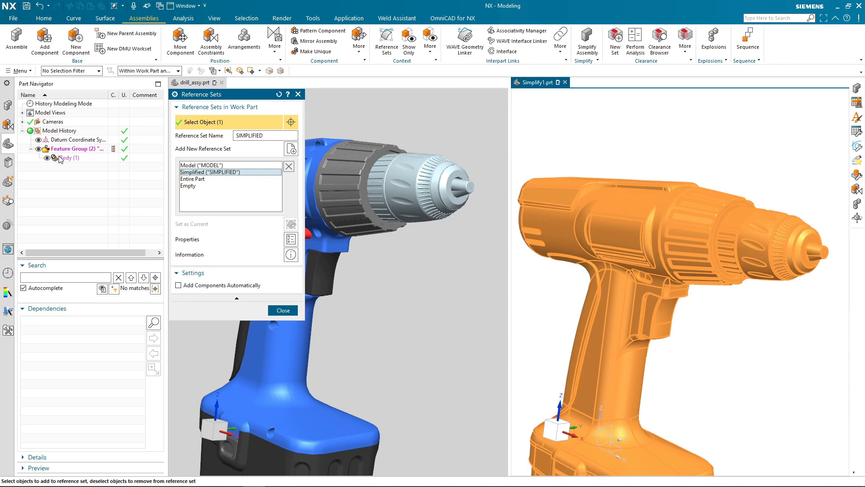
{"action": "left_click", "coordinate": [283, 310]}
{"action": "left_click", "coordinate": [283, 310]}
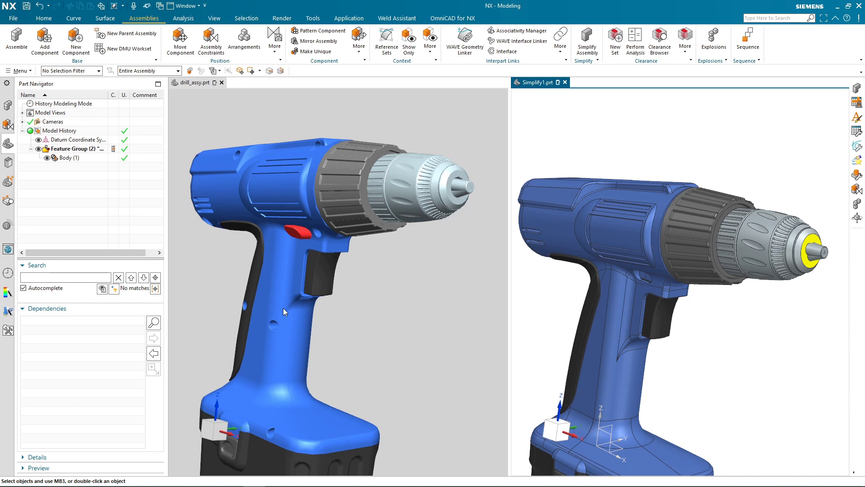
Make drill_assy active and confirm its Reference Sets include SIMPLIFIED
{"action": "left_click", "coordinate": [379, 315]}
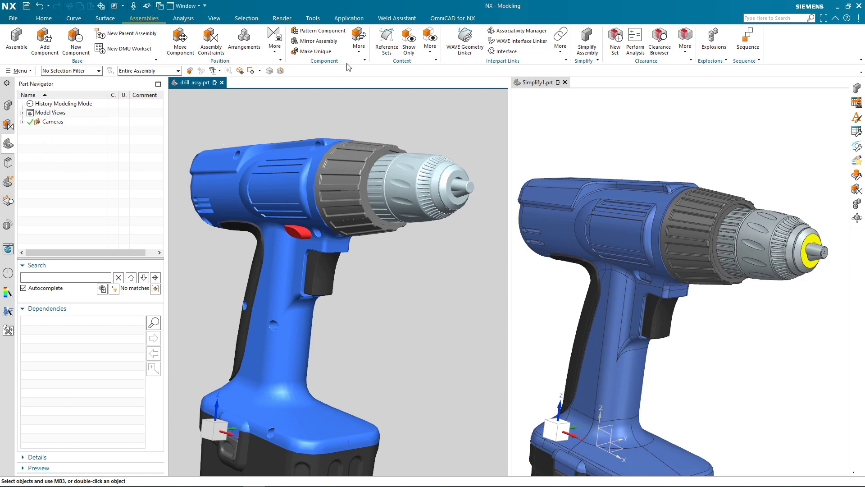
{"action": "left_click", "coordinate": [387, 43]}
{"action": "left_click", "coordinate": [210, 173]}
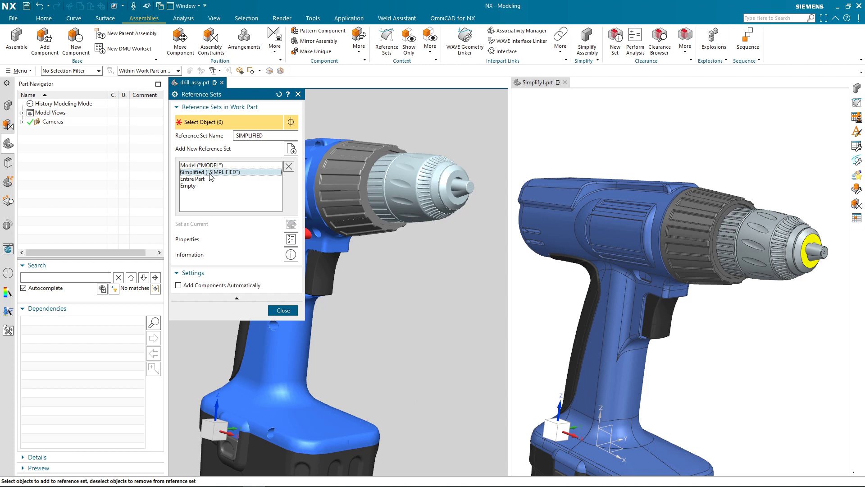
{"action": "left_click", "coordinate": [272, 311]}
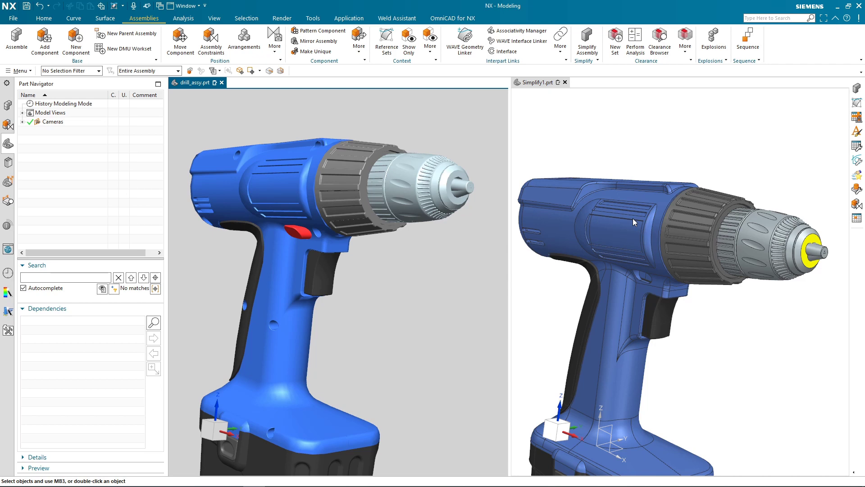
Bring the PowerPoint slide show to the front from the taskbar
{"action": "mouse_move", "coordinate": [422, 485]}
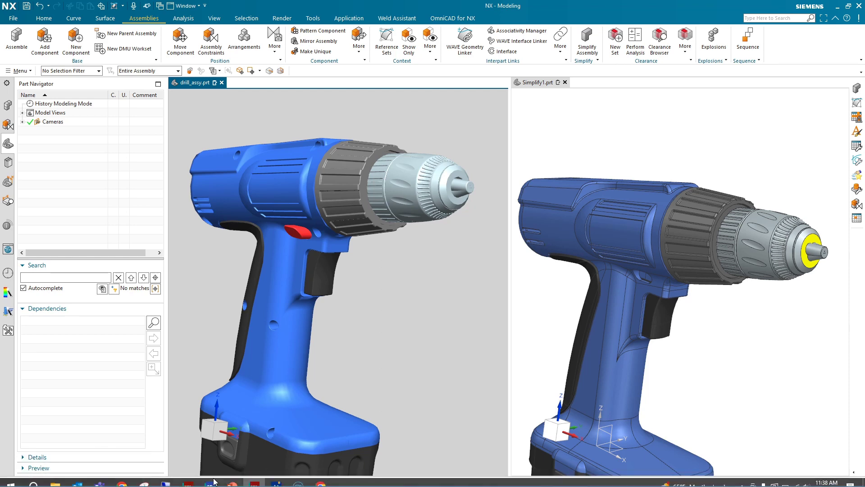
{"action": "mouse_move", "coordinate": [234, 484]}
{"action": "left_click", "coordinate": [254, 463]}
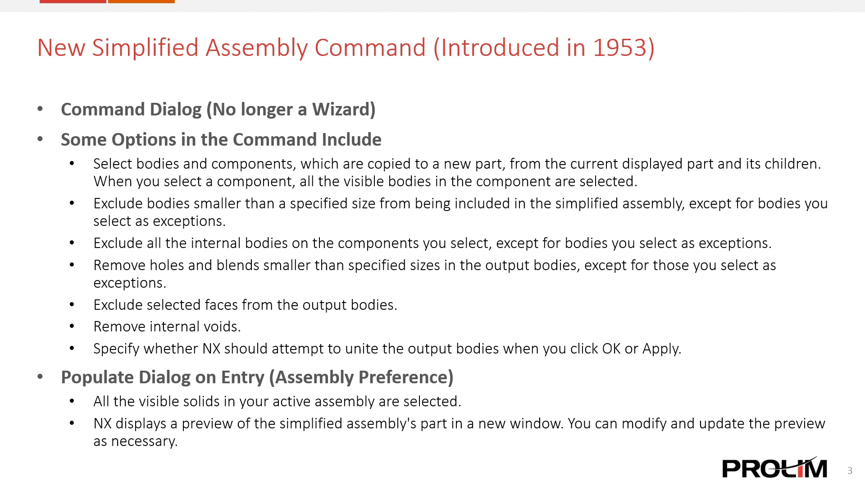
Switch from the slideshow back to the NX modelling window with Alt+Tab
{"action": "key", "text": "alt+Tab"}
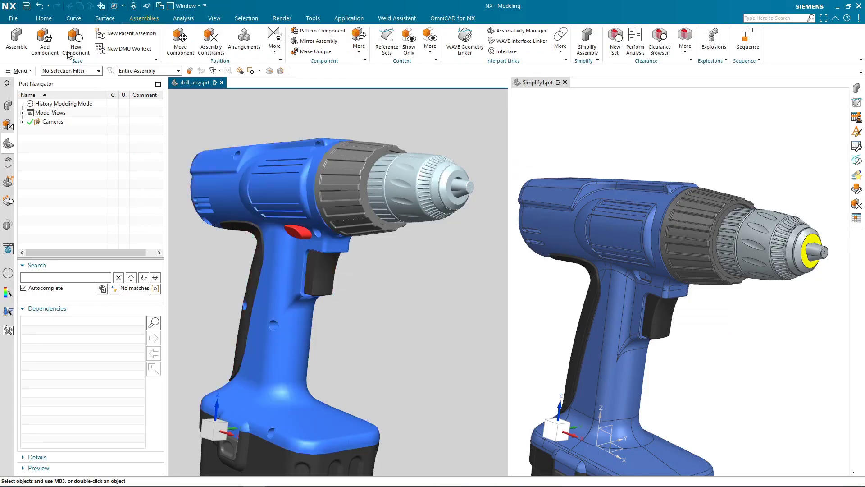
Check that Populate Dialog on Entry is enabled in Assemblies Preferences, then accept with OK
{"action": "left_click", "coordinate": [18, 18]}
{"action": "mouse_move", "coordinate": [38, 97]}
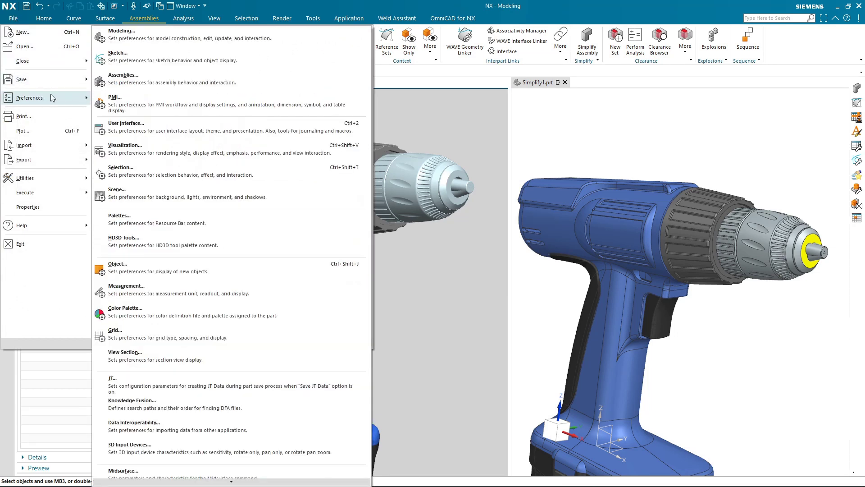
{"action": "left_click", "coordinate": [110, 84]}
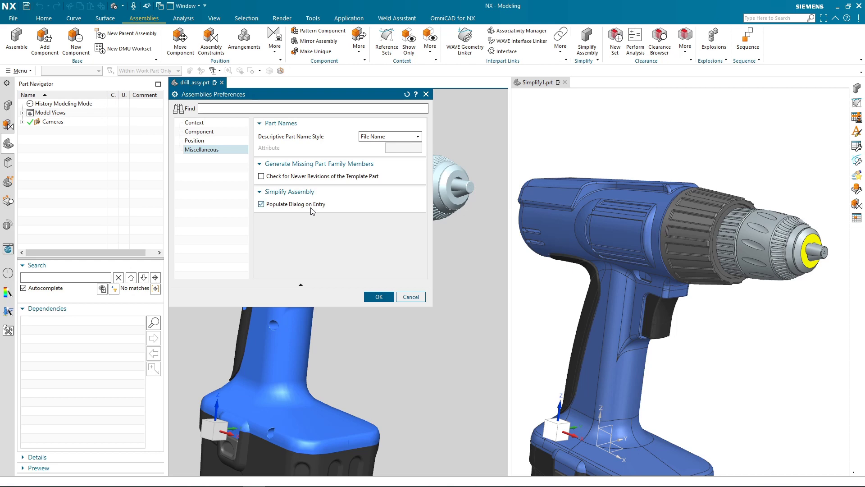
{"action": "mouse_move", "coordinate": [309, 207]}
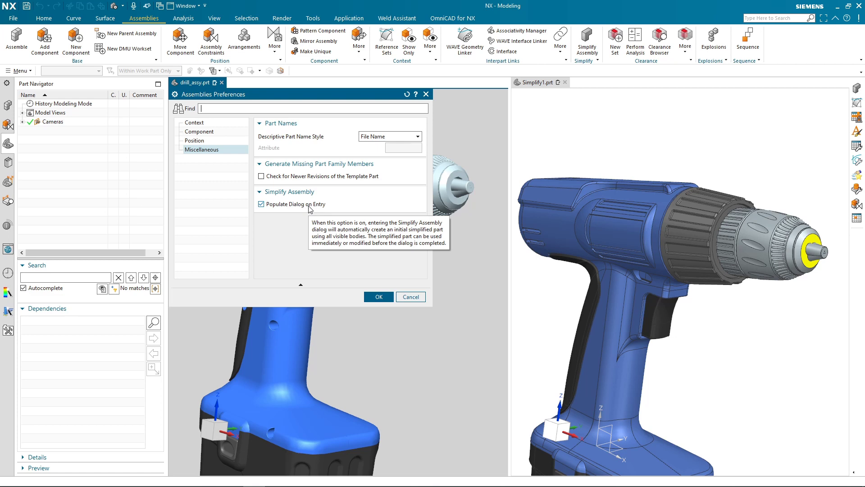
{"action": "left_click", "coordinate": [378, 299]}
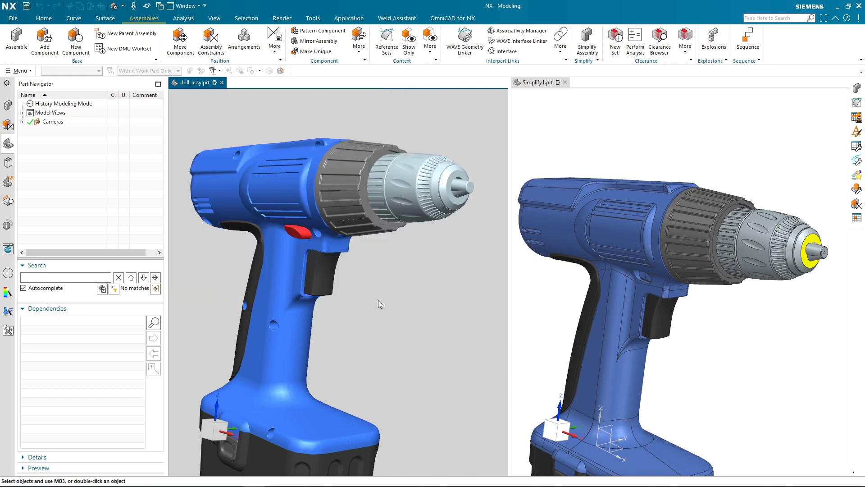
Return to the slideshow and advance past Improvements Since Release to the Q & A slide
{"action": "mouse_move", "coordinate": [320, 482]}
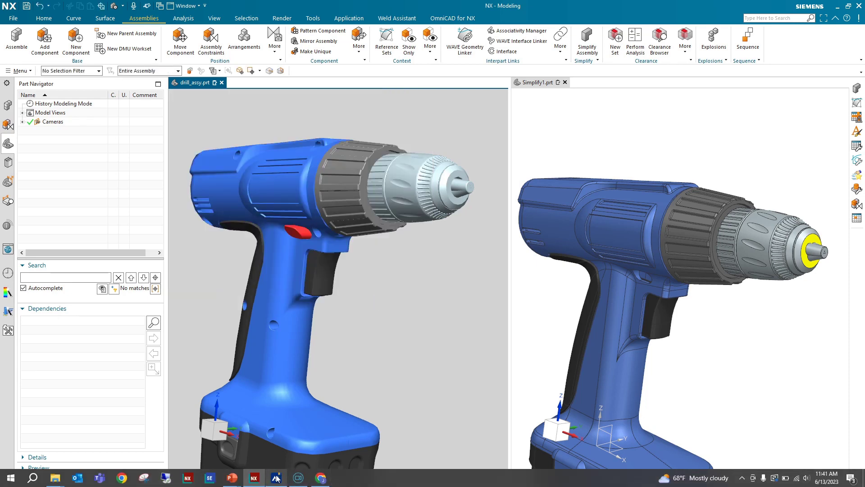
{"action": "mouse_move", "coordinate": [232, 478]}
{"action": "left_click", "coordinate": [282, 432]}
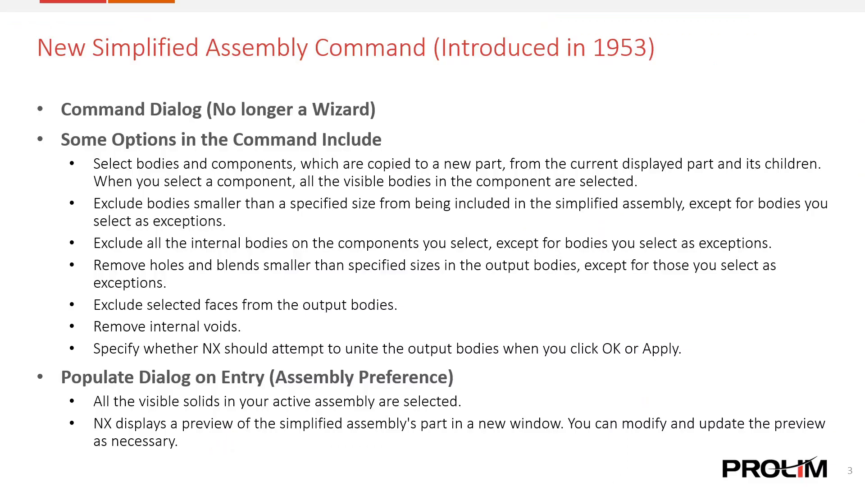
{"action": "left_click", "coordinate": [291, 348]}
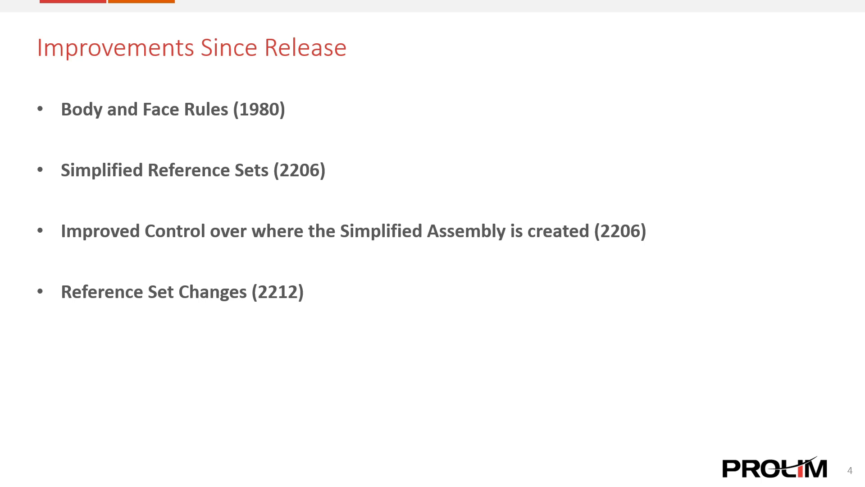
{"action": "key", "text": "Right"}
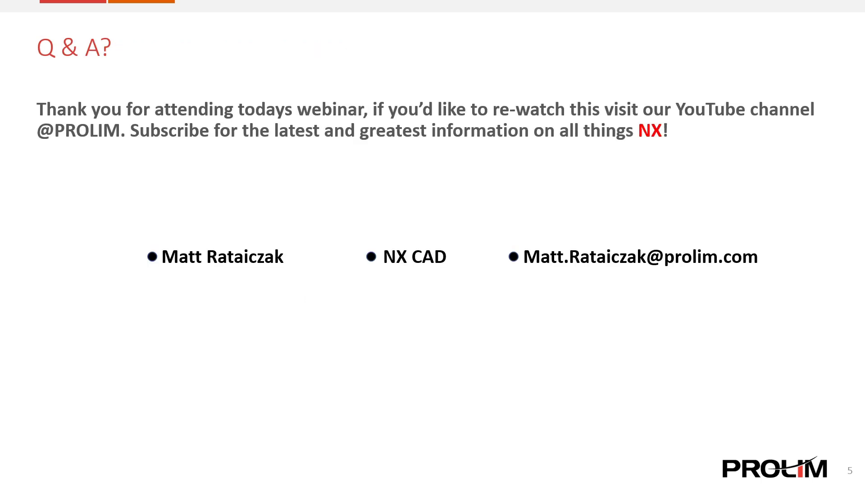